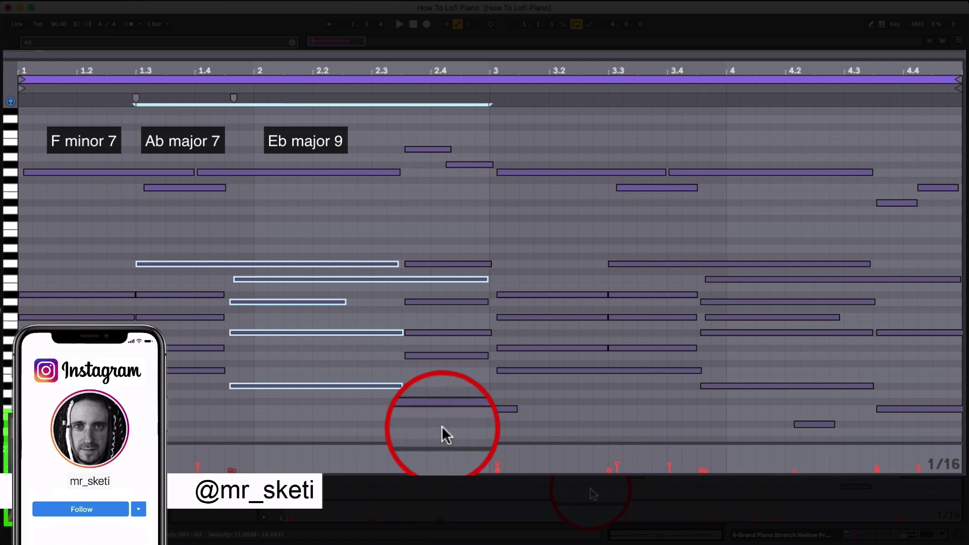
Examine the Piano clip's chord notes, including the G minor 7 and the variation at the end of bar 4.
{"action": "left_click_drag", "start_coordinate": [463, 217], "coordinate": [467, 407]}
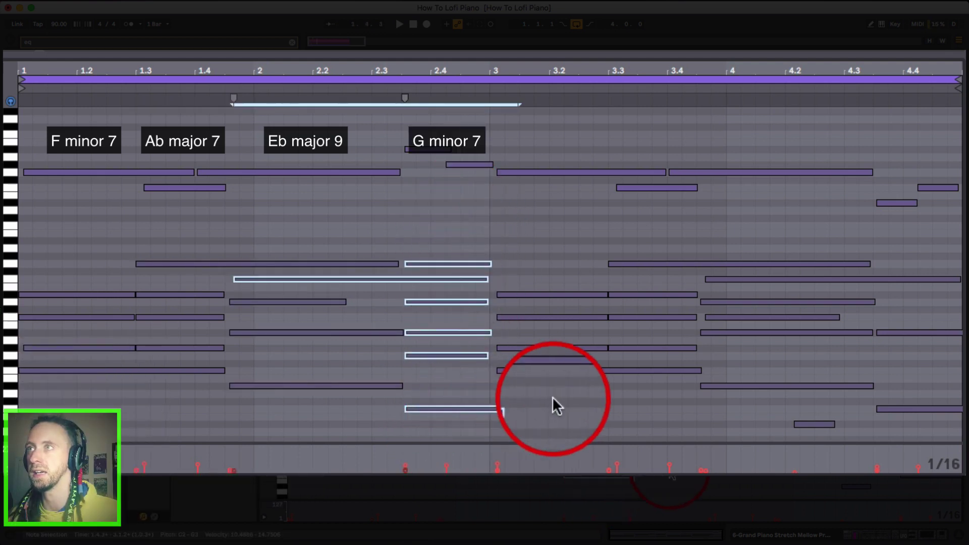
{"action": "left_click", "coordinate": [549, 359]}
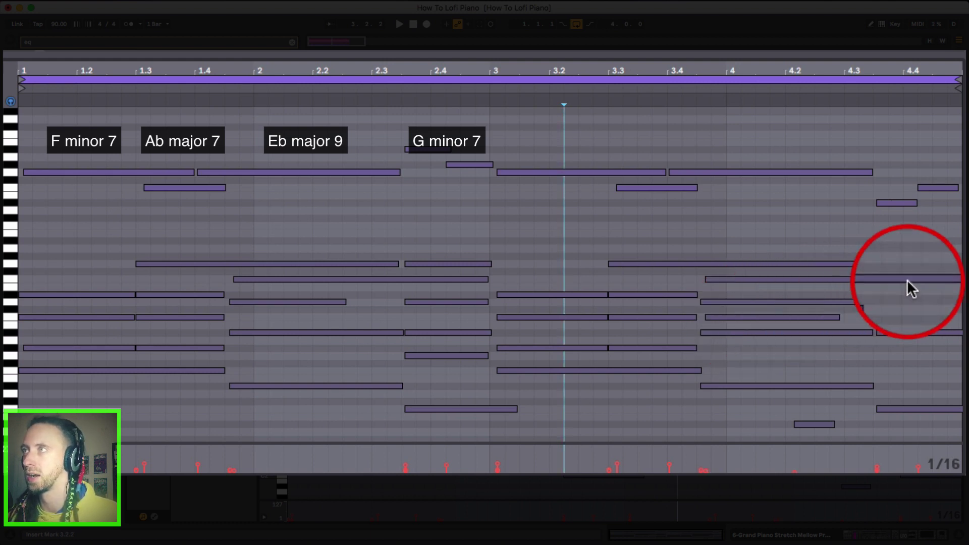
{"action": "left_click", "coordinate": [912, 263]}
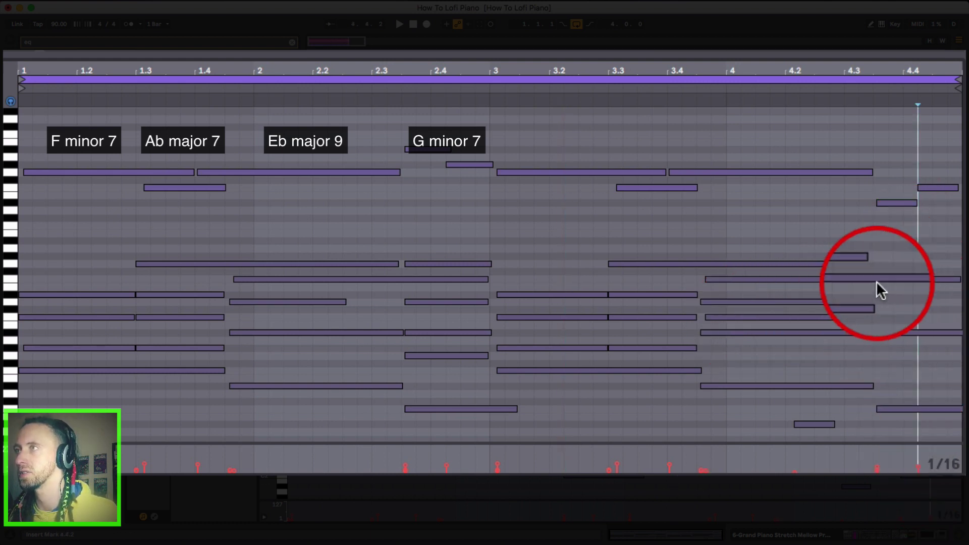
{"action": "left_click", "coordinate": [915, 409]}
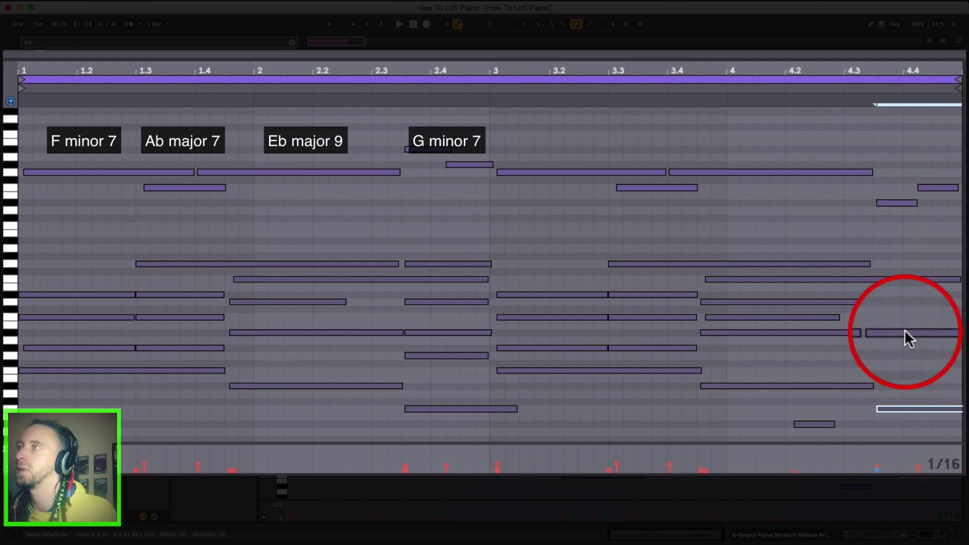
{"action": "left_click", "coordinate": [904, 331]}
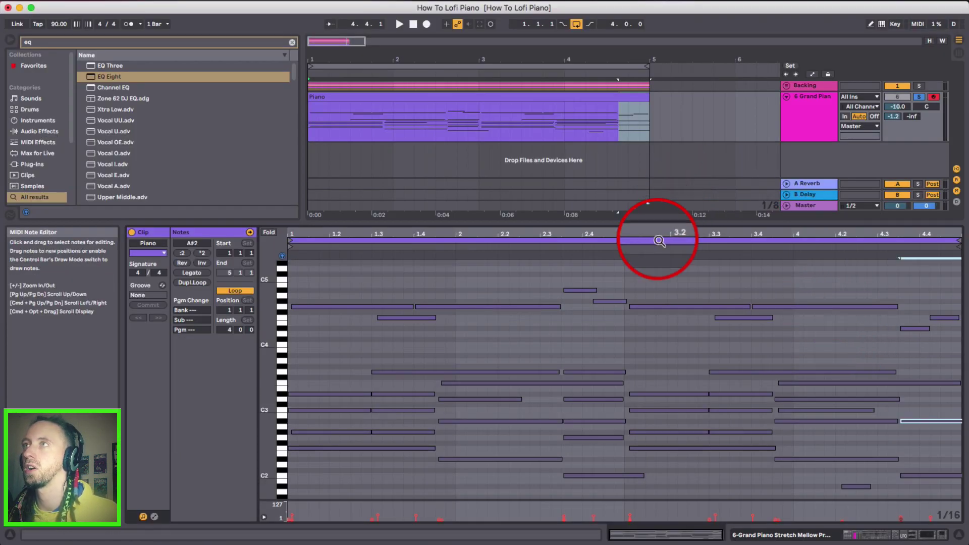
Play back the Piano clip and switch on the Glue Compressor in the grand piano track's device chain.
{"action": "left_click", "coordinate": [552, 97]}
{"action": "key", "text": "space"}
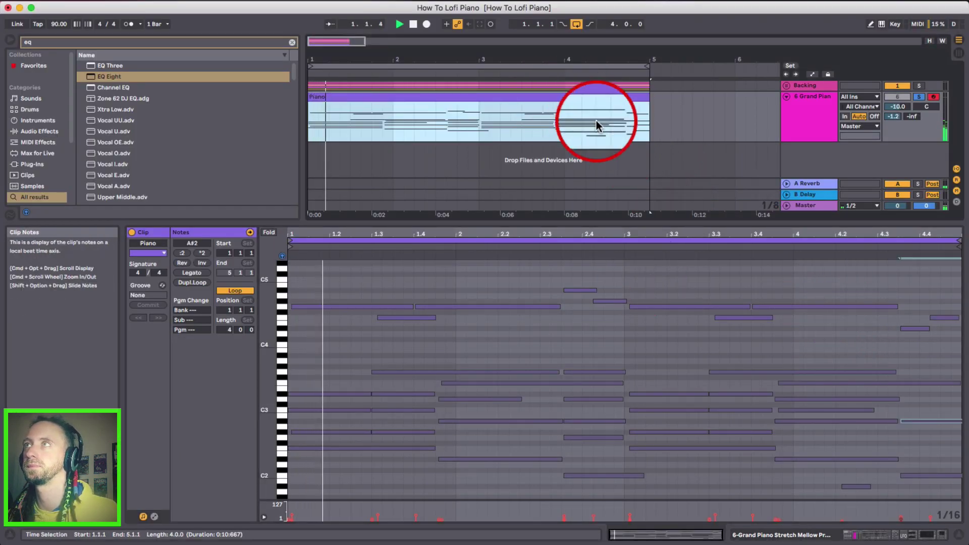
{"action": "left_click", "coordinate": [807, 97]}
{"action": "left_click", "coordinate": [818, 418]}
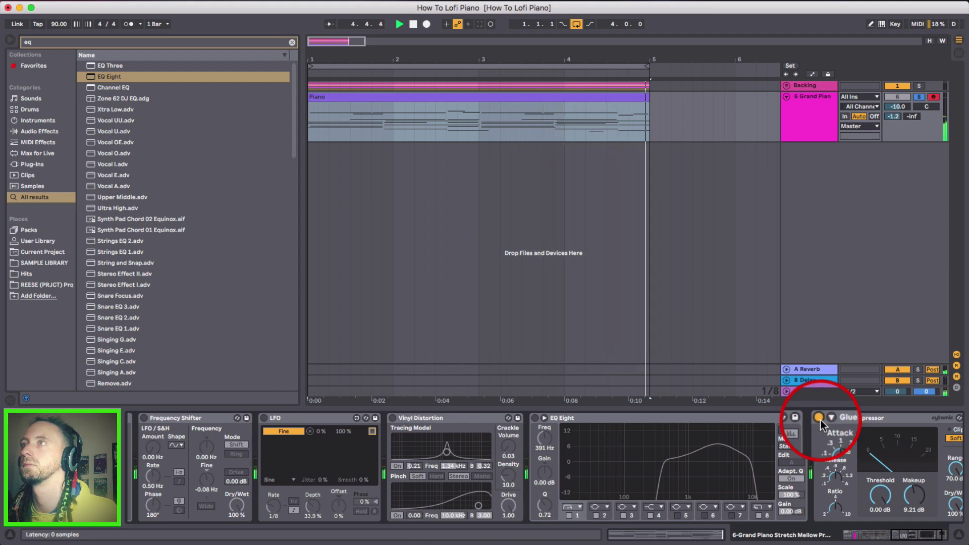
{"action": "key", "text": "space"}
Find the Stretch Mellow preset in the Grand Piano pack's Grand Piano Production folder, after clearing the browser search.
{"action": "scroll", "coordinate": [583, 461], "scroll_direction": "left", "scroll_amount": 10}
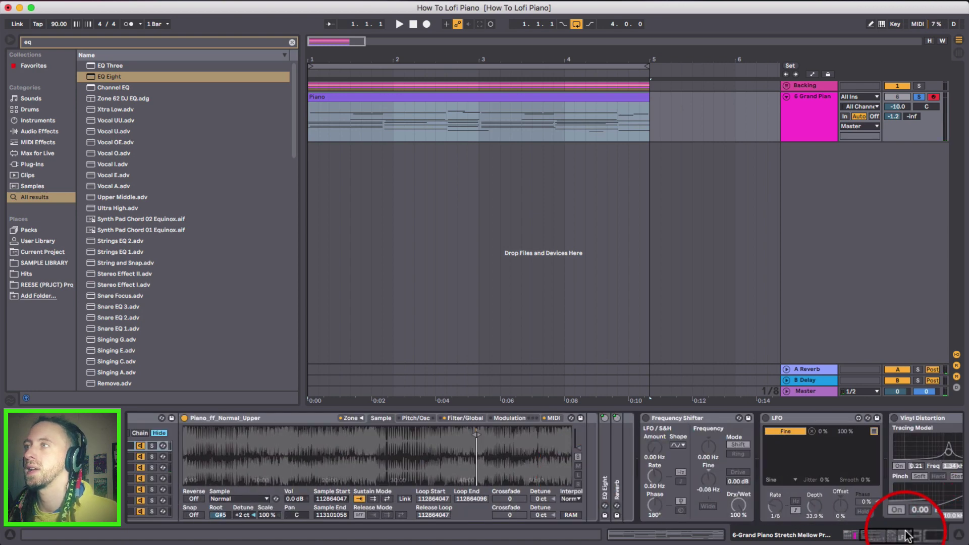
{"action": "scroll", "coordinate": [905, 535], "scroll_direction": "left", "scroll_amount": 8}
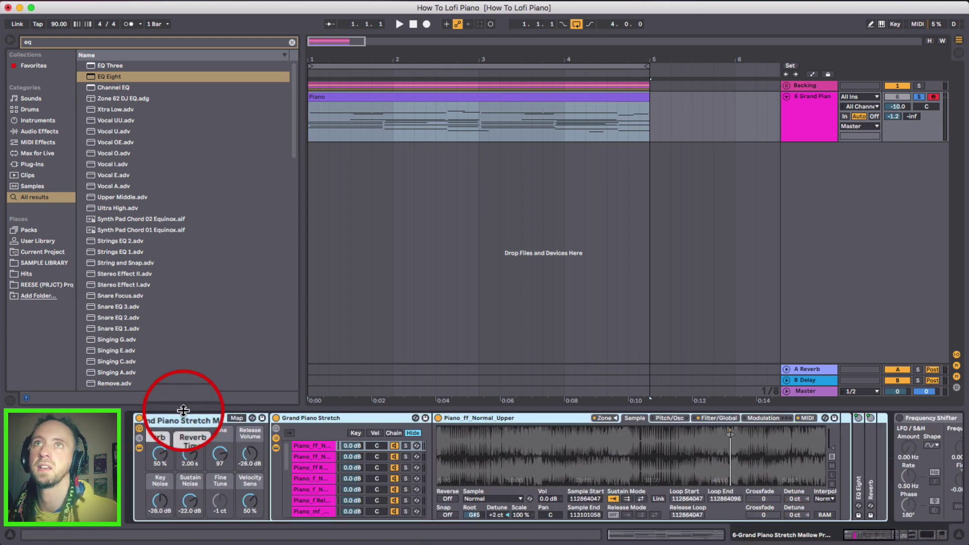
{"action": "left_click", "coordinate": [292, 42]}
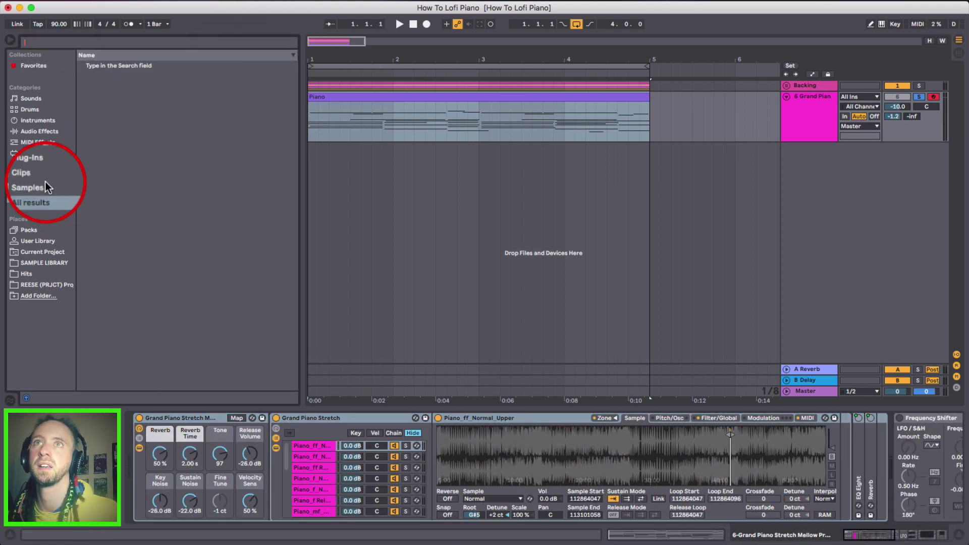
{"action": "left_click", "coordinate": [40, 231]}
{"action": "left_click", "coordinate": [79, 112]}
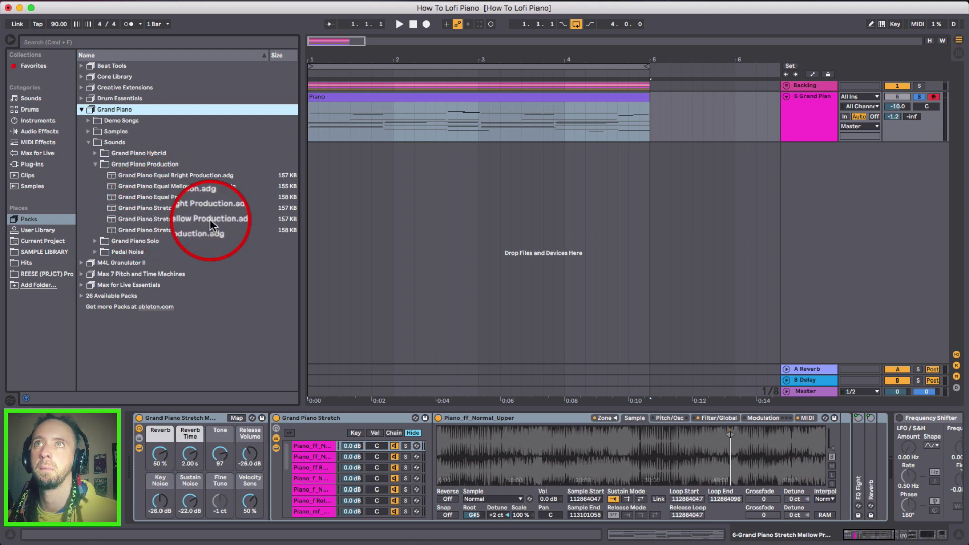
{"action": "left_click", "coordinate": [197, 218]}
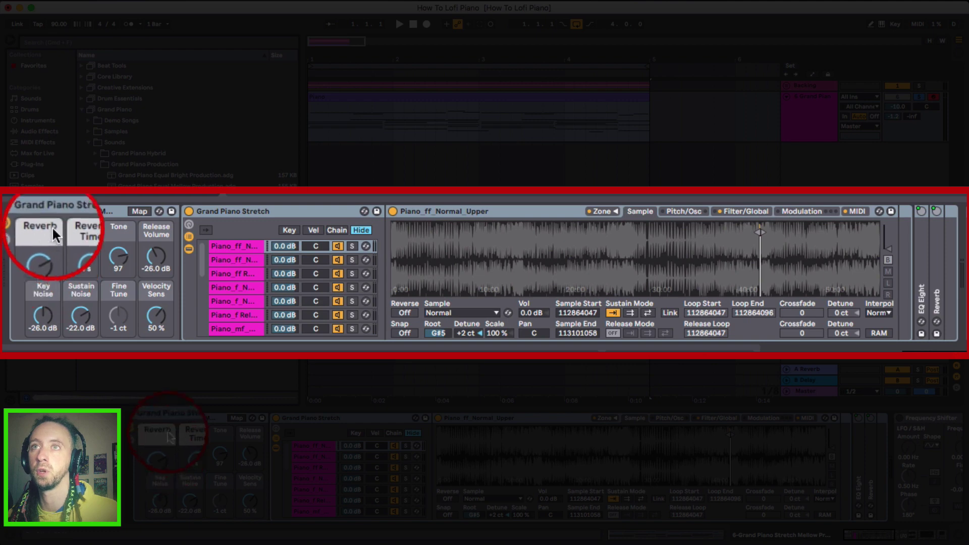
Switch on the Frequency Shifter that follows the piano instrument rack in the device chain.
{"action": "scroll", "coordinate": [145, 266], "scroll_direction": "right", "scroll_amount": 3}
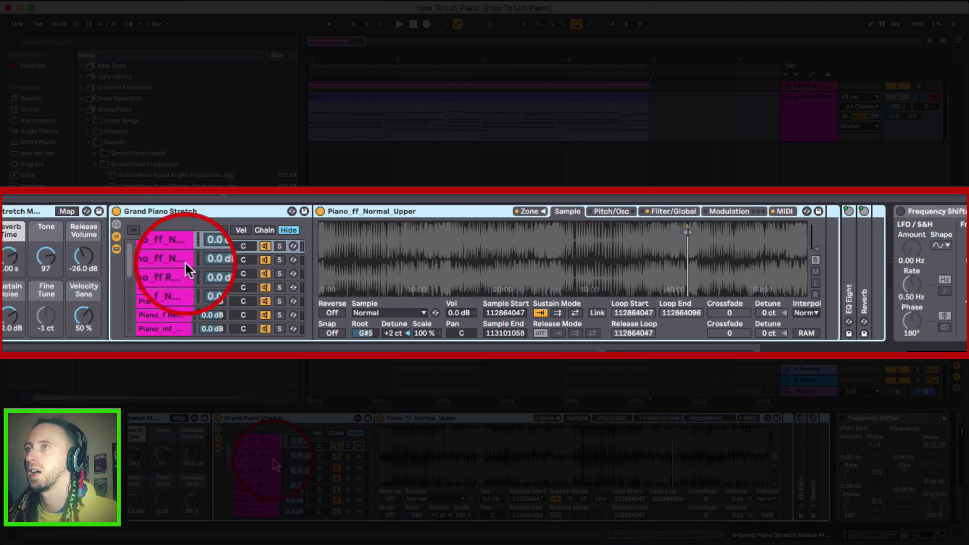
{"action": "scroll", "coordinate": [75, 258], "scroll_direction": "left", "scroll_amount": 3}
{"action": "scroll", "coordinate": [146, 258], "scroll_direction": "right", "scroll_amount": 15}
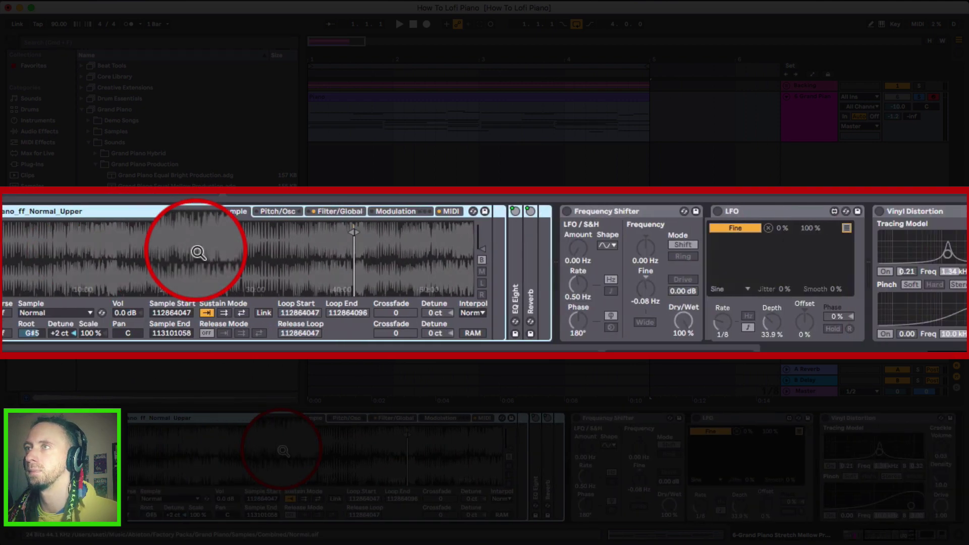
{"action": "scroll", "coordinate": [198, 252], "scroll_direction": "right", "scroll_amount": 8}
{"action": "left_click", "coordinate": [408, 212]}
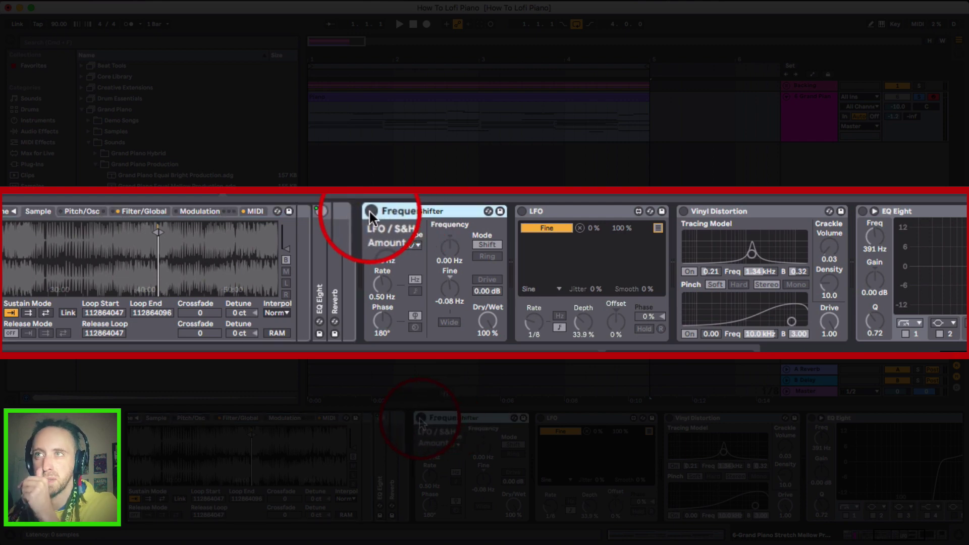
Switch on the LFO that modulates the Frequency Shifter's Fine parameter.
{"action": "scroll", "coordinate": [281, 260], "scroll_direction": "left", "scroll_amount": 12}
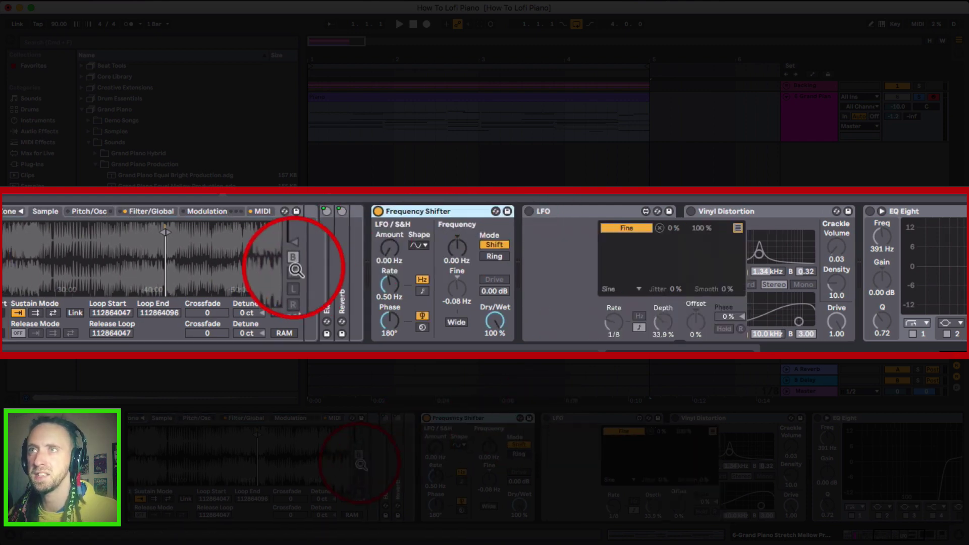
{"action": "scroll", "coordinate": [158, 291], "scroll_direction": "left", "scroll_amount": 9}
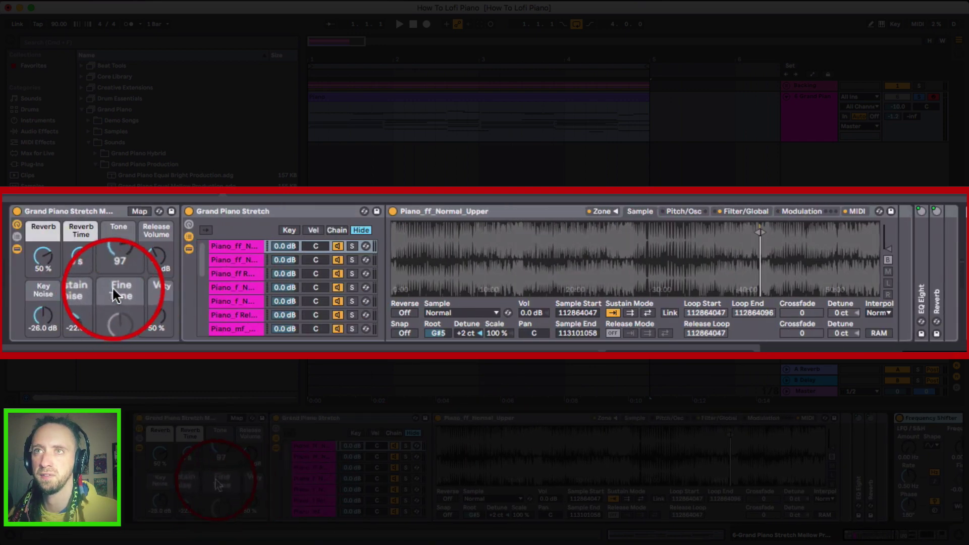
{"action": "scroll", "coordinate": [626, 274], "scroll_direction": "right", "scroll_amount": 20}
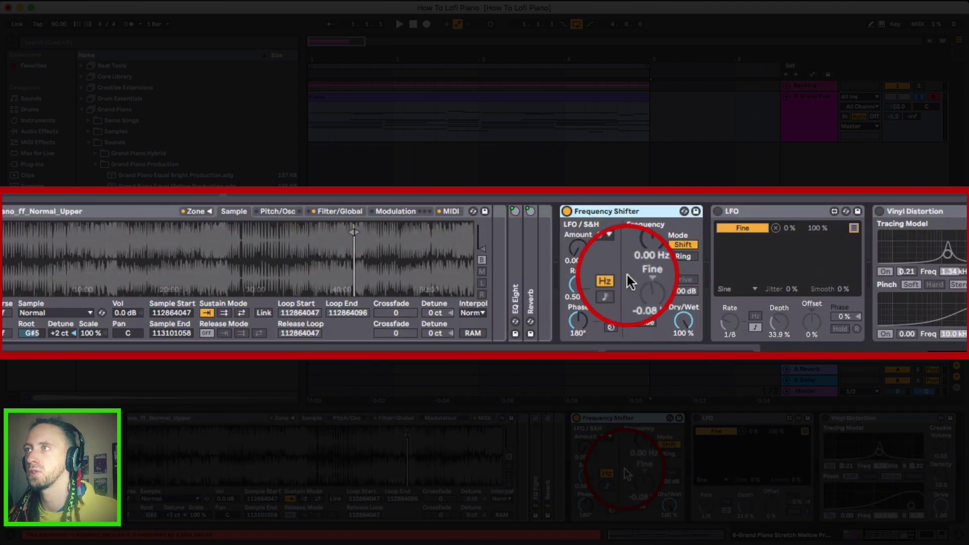
{"action": "left_click", "coordinate": [600, 204]}
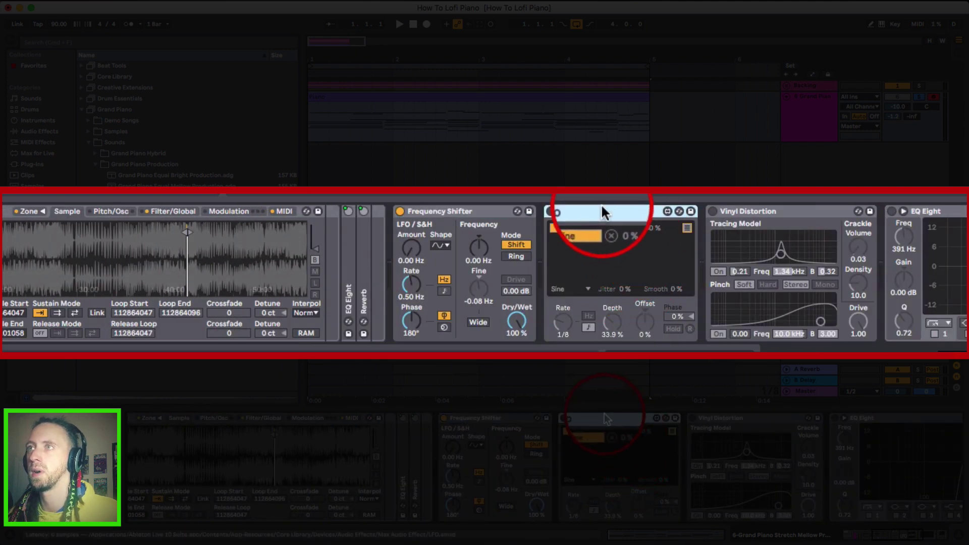
{"action": "left_click", "coordinate": [550, 211]}
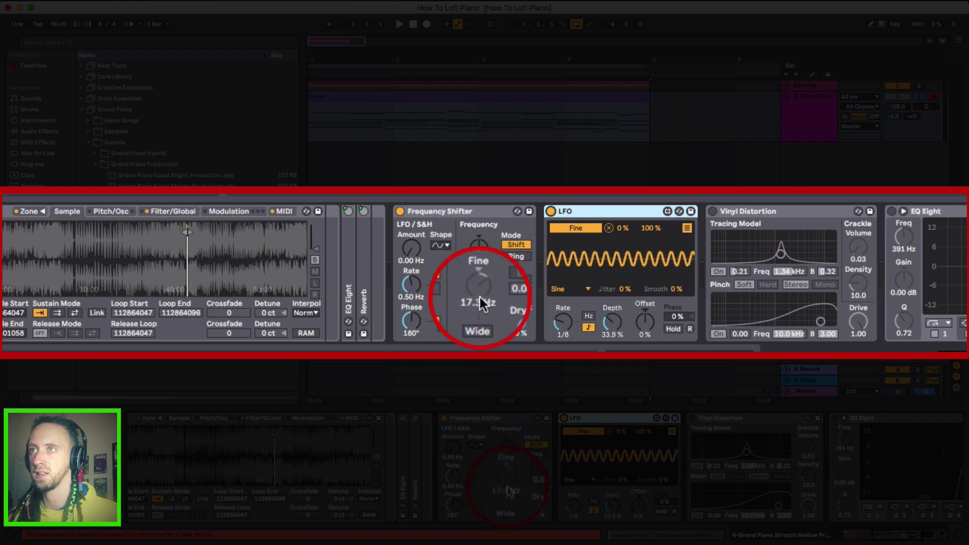
Show the LFO's mapping list and check its Fine Tune mapping against the piano rack's Fine Tune macro.
{"action": "scroll", "coordinate": [462, 309], "scroll_direction": "left", "scroll_amount": 20}
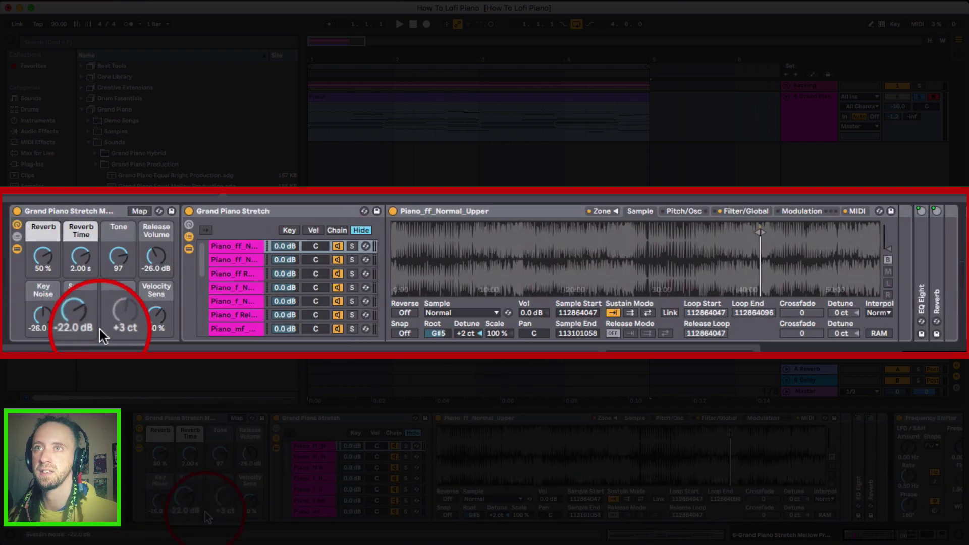
{"action": "scroll", "coordinate": [147, 319], "scroll_direction": "right", "scroll_amount": 14}
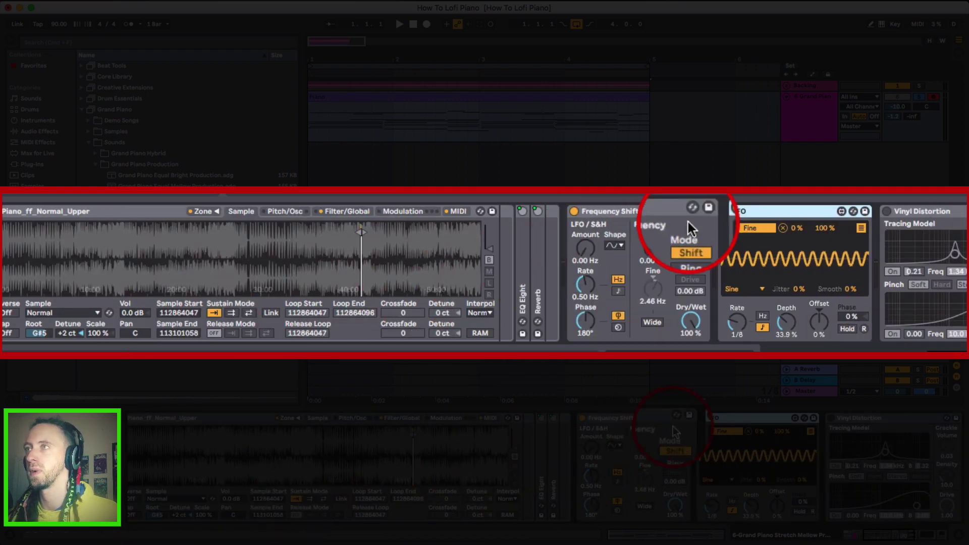
{"action": "scroll", "coordinate": [746, 235], "scroll_direction": "right", "scroll_amount": 3}
{"action": "left_click", "coordinate": [787, 228]}
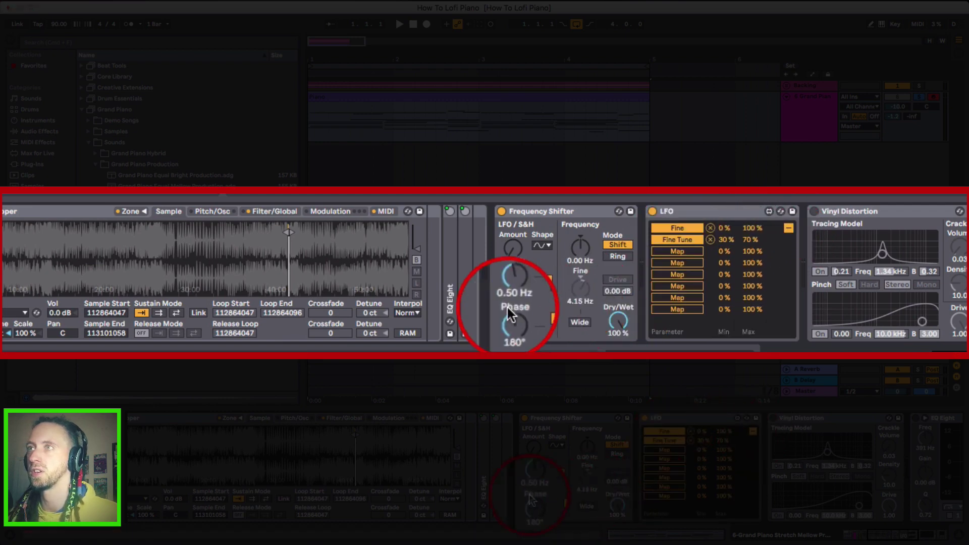
{"action": "scroll", "coordinate": [389, 294], "scroll_direction": "left", "scroll_amount": 8}
{"action": "scroll", "coordinate": [389, 295], "scroll_direction": "left", "scroll_amount": 8}
{"action": "scroll", "coordinate": [569, 292], "scroll_direction": "right", "scroll_amount": 20}
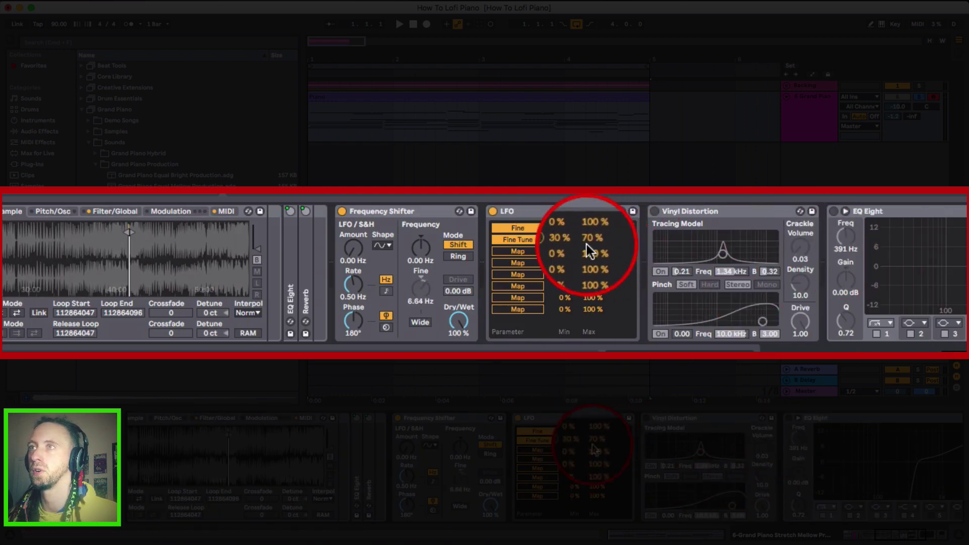
{"action": "left_click", "coordinate": [526, 250]}
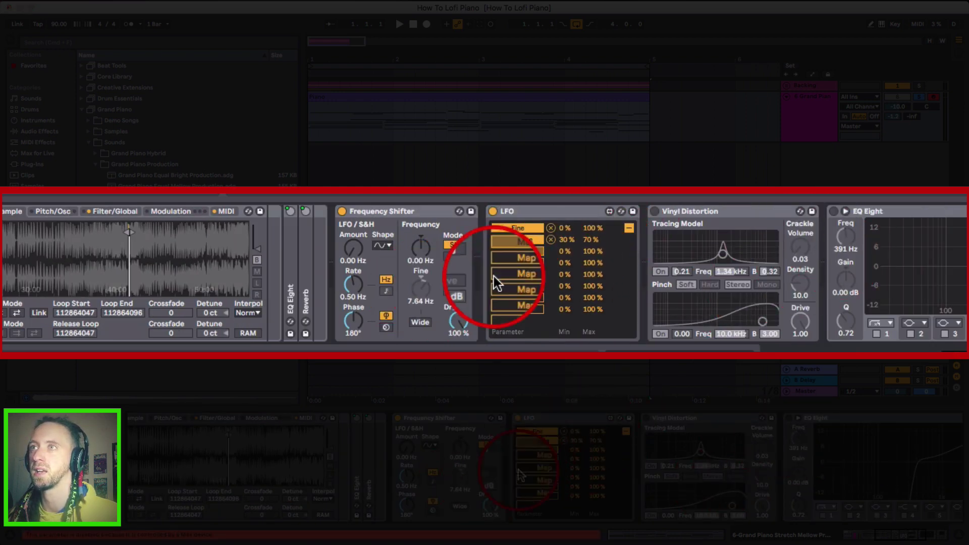
{"action": "left_click", "coordinate": [531, 250]}
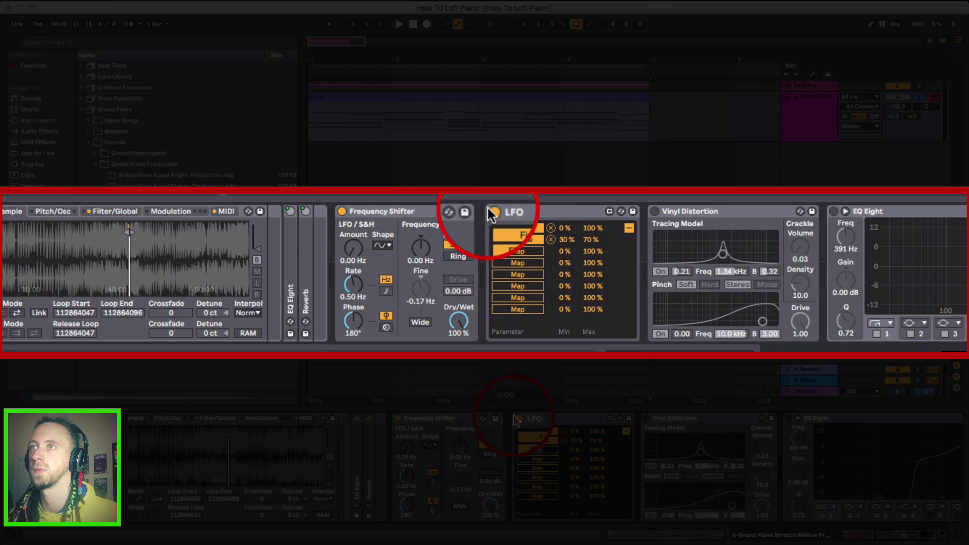
{"action": "left_click", "coordinate": [628, 228]}
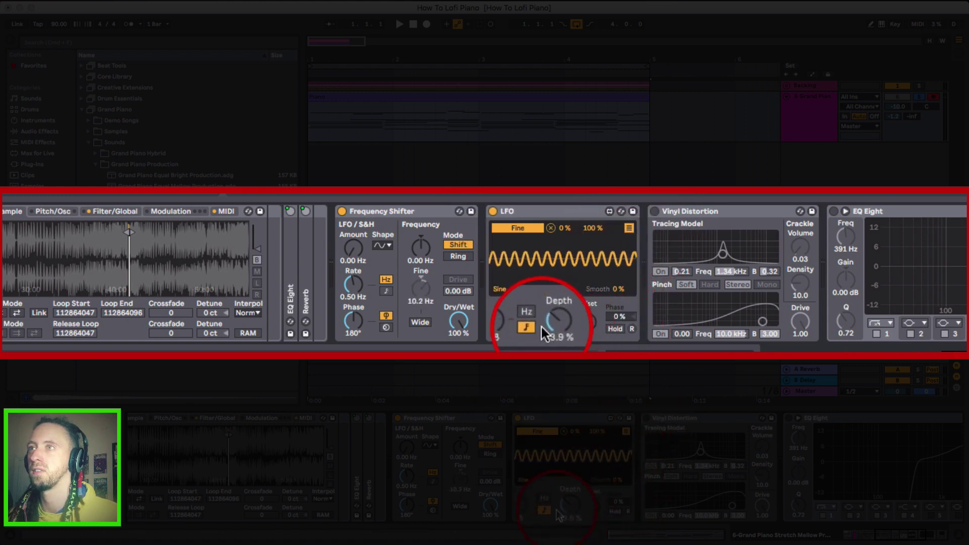
{"action": "left_click", "coordinate": [629, 228]}
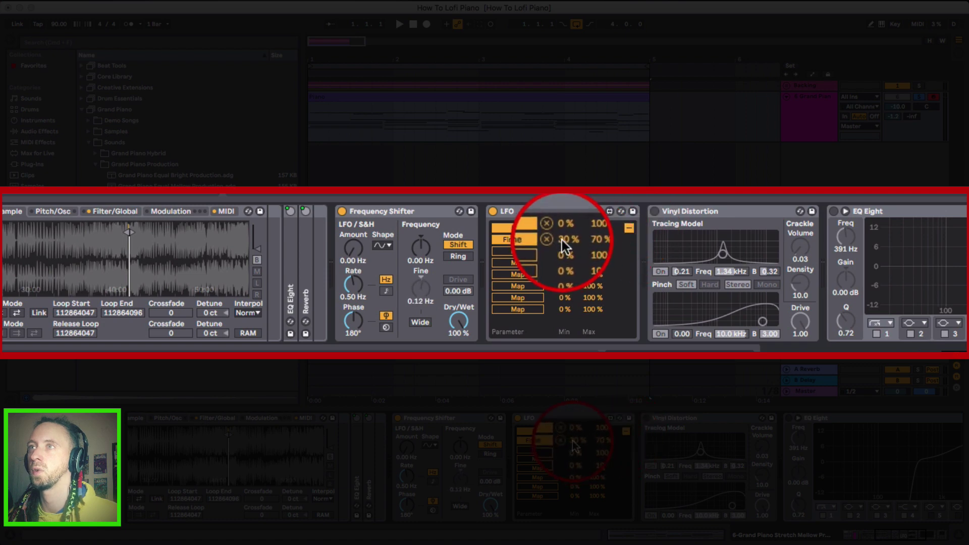
Review the LFO's Fine and Fine Tune mappings and play the piano loop to hear the pitch modulation.
{"action": "scroll", "coordinate": [505, 274], "scroll_direction": "left", "scroll_amount": 10}
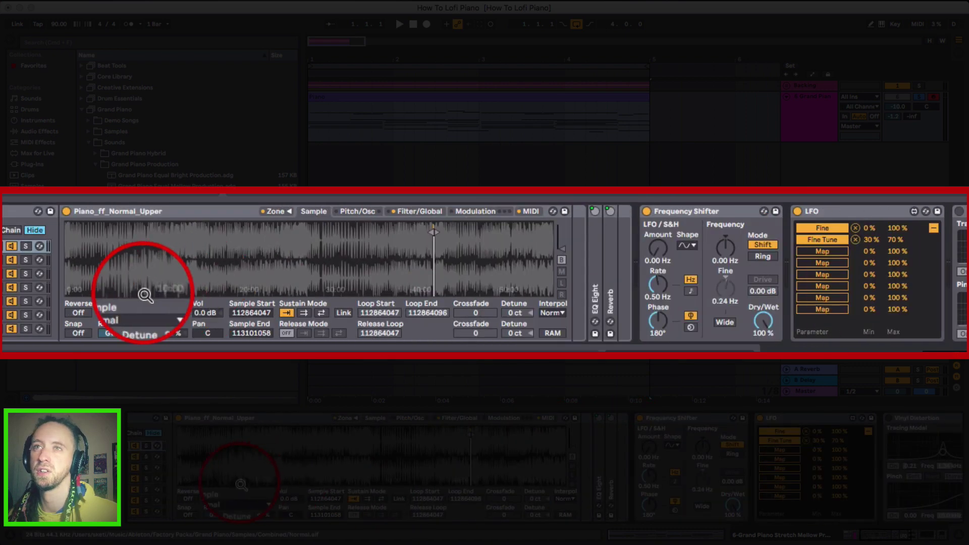
{"action": "scroll", "coordinate": [117, 297], "scroll_direction": "left", "scroll_amount": 3}
{"action": "scroll", "coordinate": [124, 310], "scroll_direction": "right", "scroll_amount": 10}
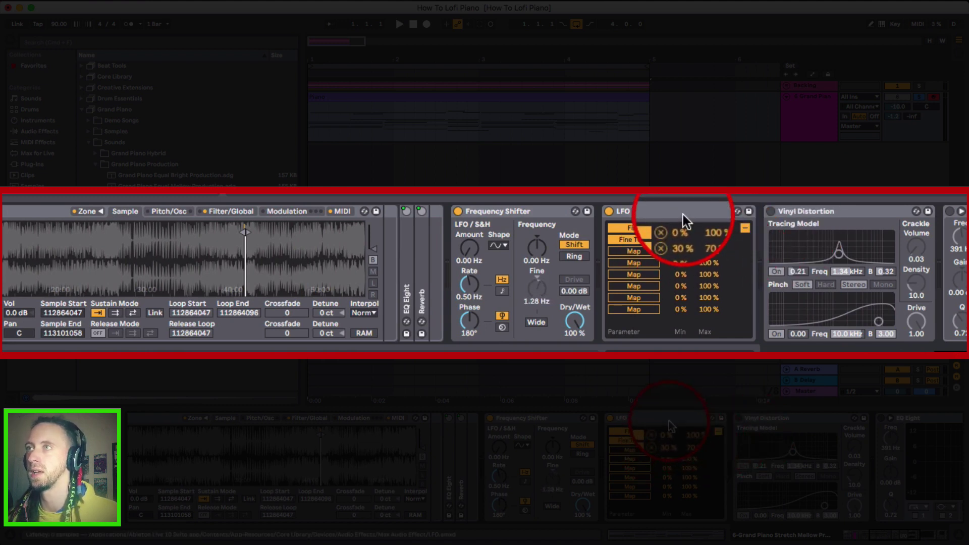
{"action": "left_click", "coordinate": [725, 207]}
{"action": "key", "text": "space"}
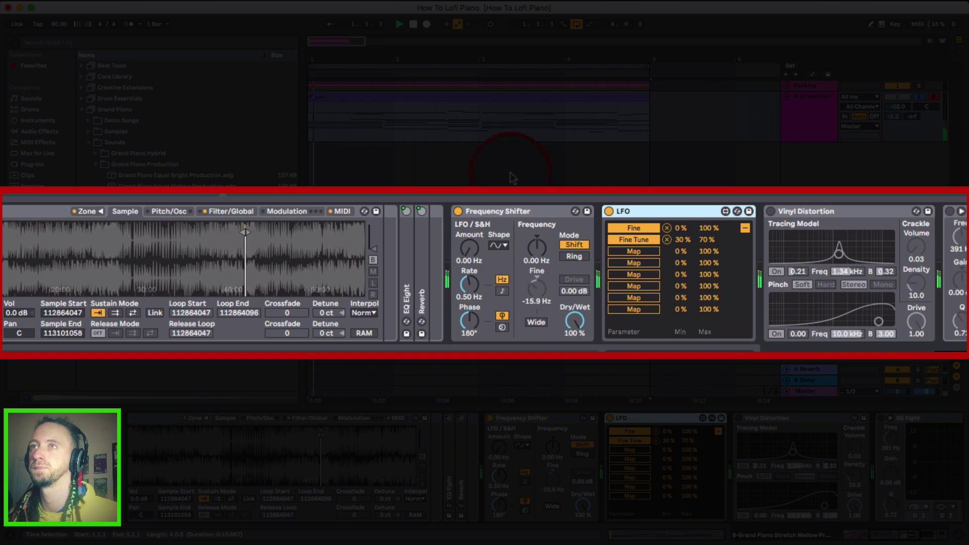
Inspect the Glue Compressor at the end of the device chain and the Vinyl Distortion after the LFO.
{"action": "scroll", "coordinate": [746, 238], "scroll_direction": "right", "scroll_amount": 10}
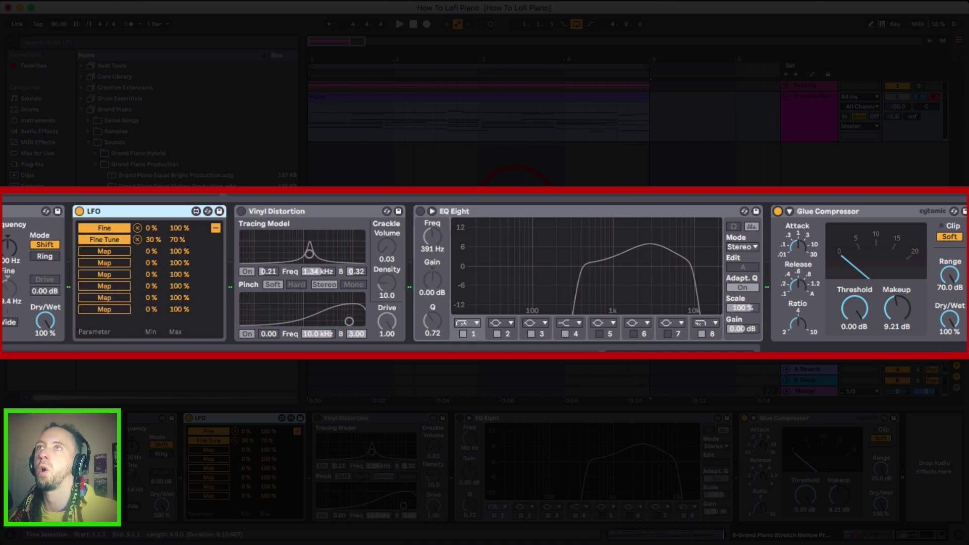
{"action": "left_click", "coordinate": [865, 210]}
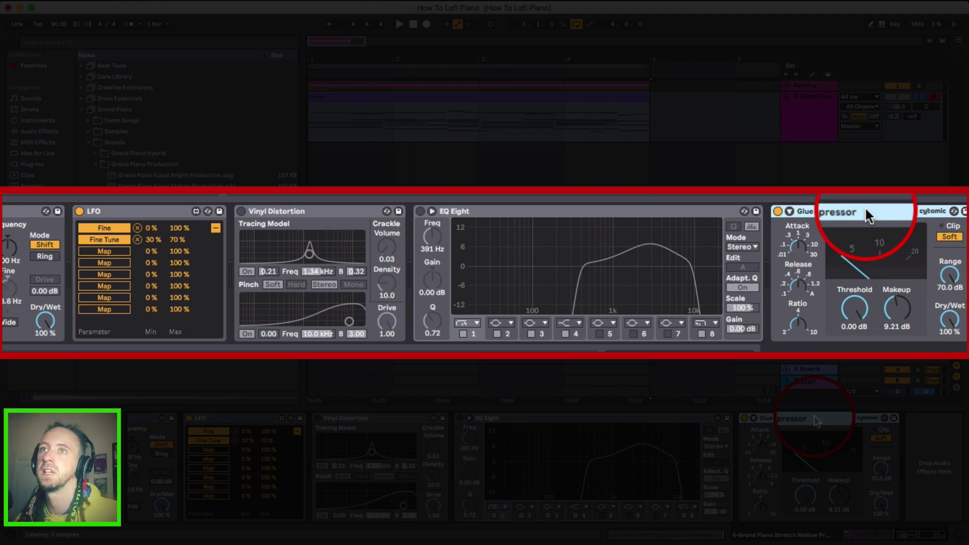
{"action": "scroll", "coordinate": [555, 262], "scroll_direction": "left", "scroll_amount": 3}
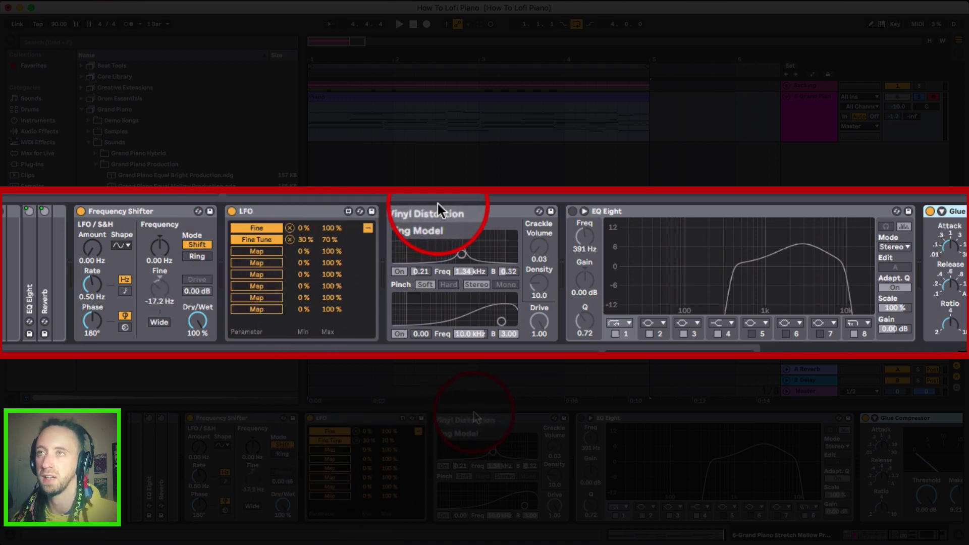
{"action": "left_click", "coordinate": [463, 211]}
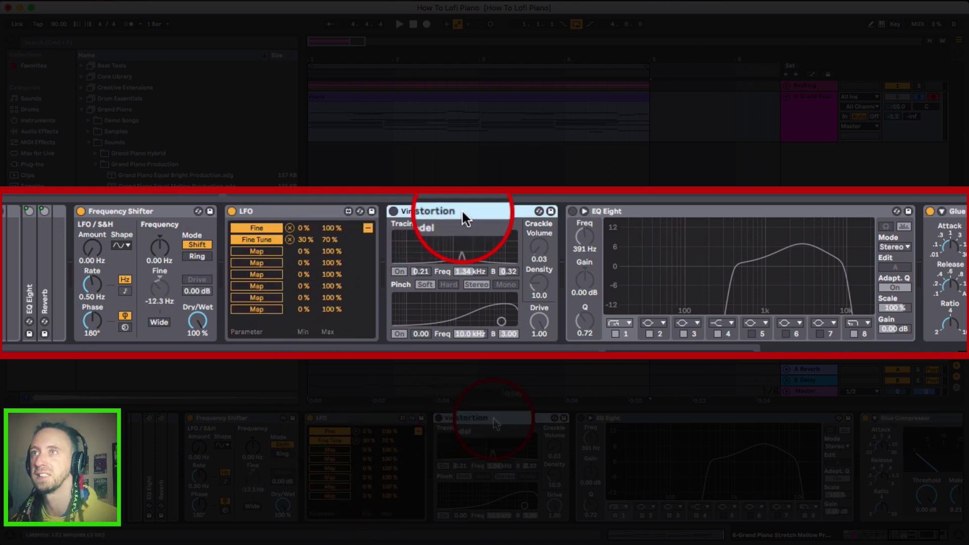
Switch on the Vinyl Distortion and the EQ Eight that follows it in the device chain.
{"action": "left_click", "coordinate": [395, 207]}
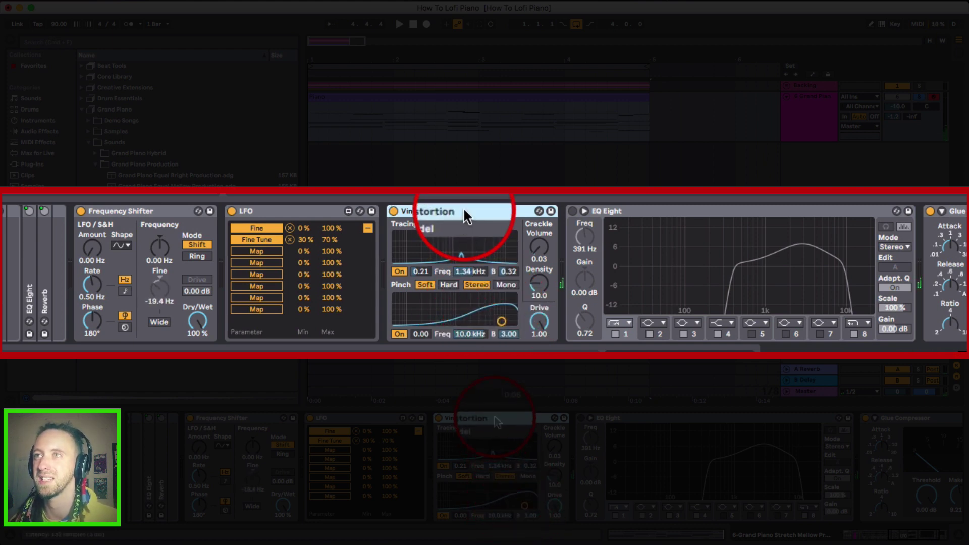
{"action": "left_click", "coordinate": [627, 211]}
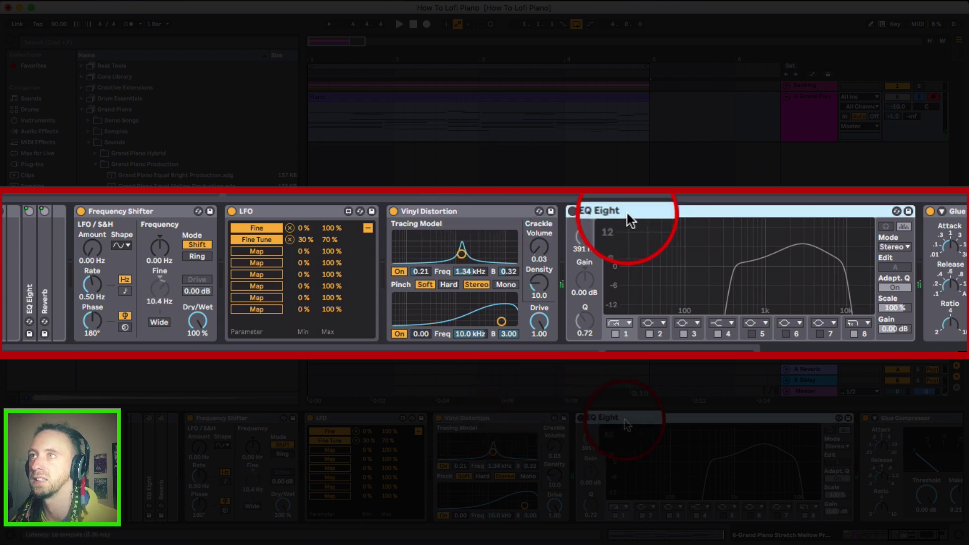
{"action": "left_click", "coordinate": [573, 211]}
{"action": "scroll", "coordinate": [612, 242], "scroll_direction": "right", "scroll_amount": 3}
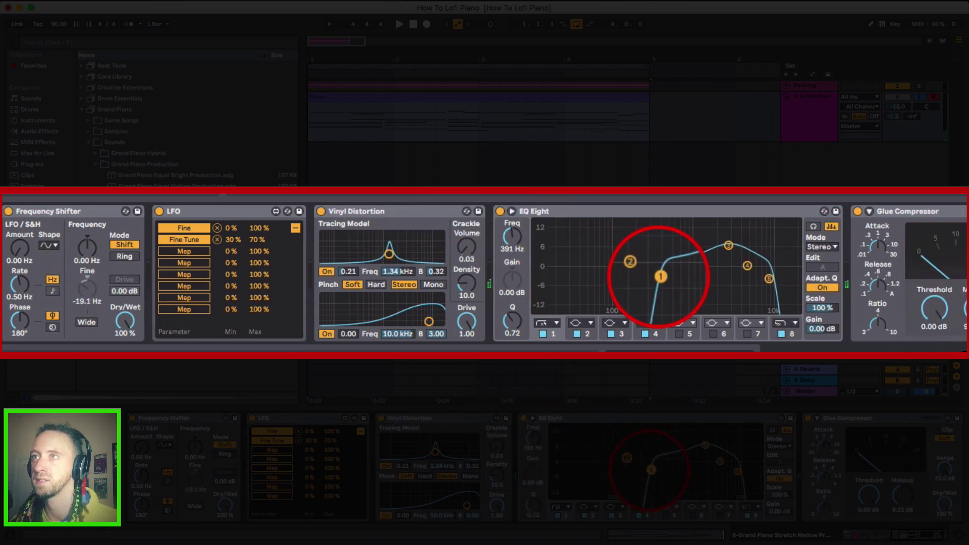
Examine the EQ Eight's boost and high-cut bands on the piano track.
{"action": "left_click", "coordinate": [728, 246]}
{"action": "left_click_drag", "start_coordinate": [754, 273], "coordinate": [739, 261]}
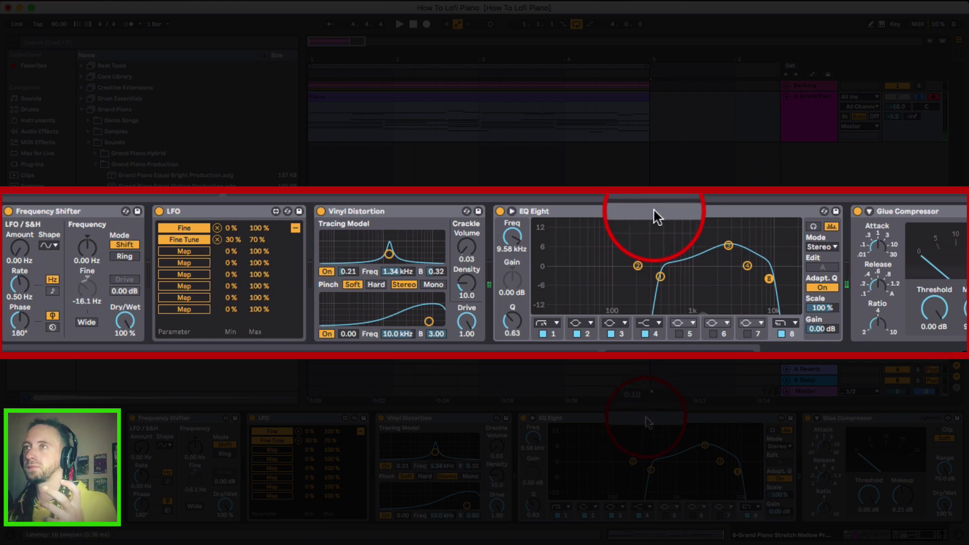
{"action": "left_click", "coordinate": [646, 417]}
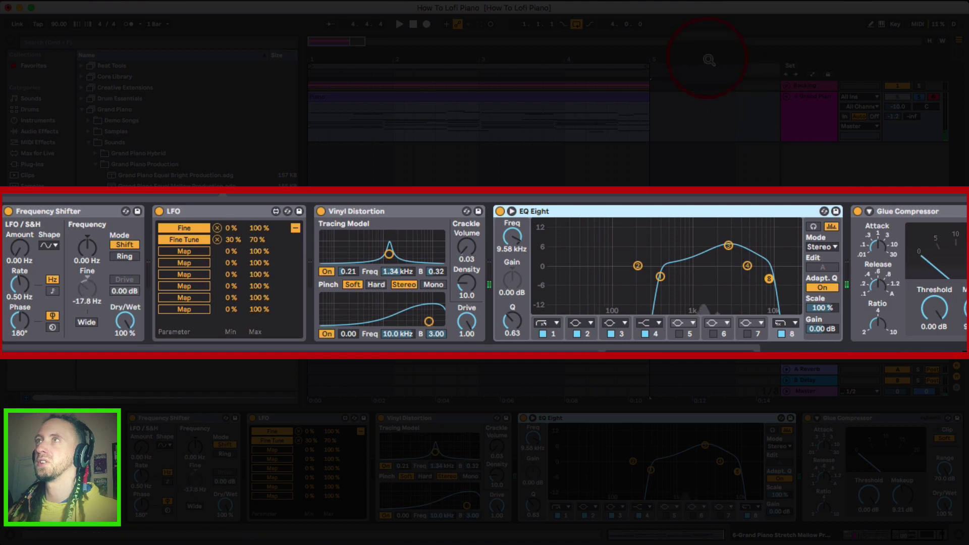
Play the piano clip and compare its sound with the EQ Eight bypassed and switched back on.
{"action": "left_click", "coordinate": [609, 99]}
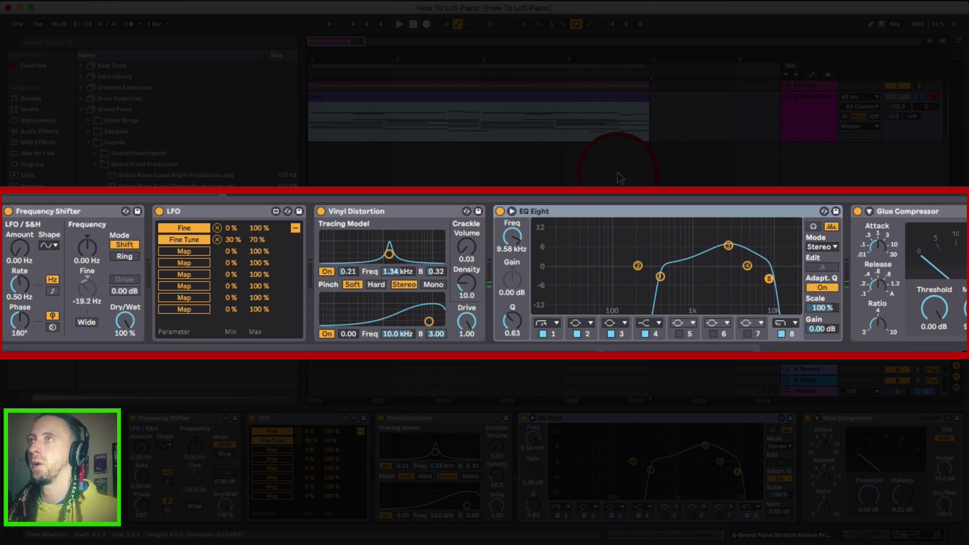
{"action": "key", "text": "space"}
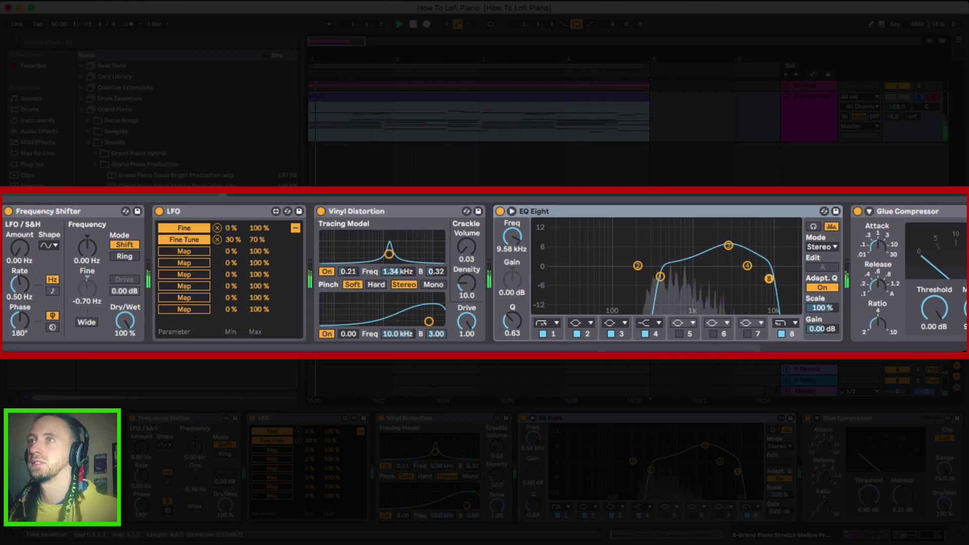
{"action": "left_click", "coordinate": [500, 212]}
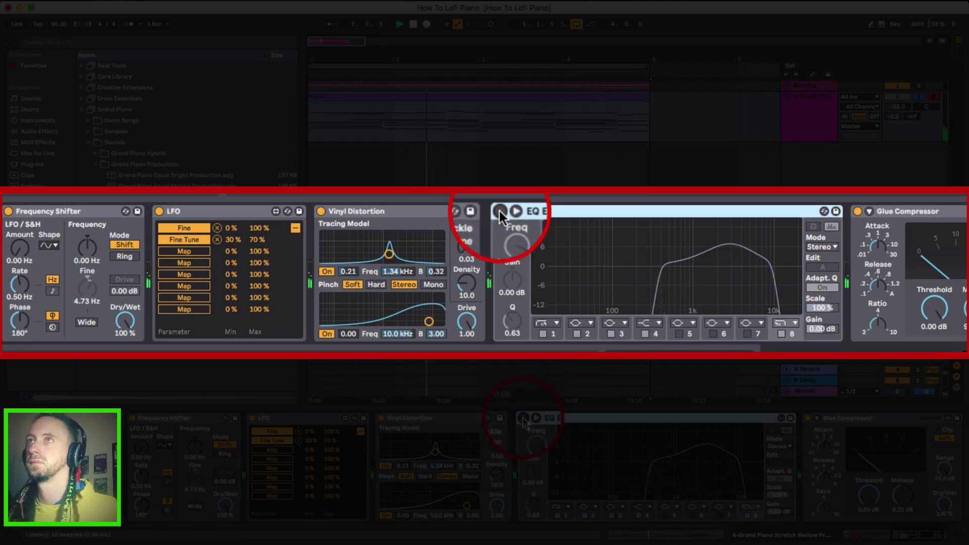
{"action": "left_click", "coordinate": [499, 212]}
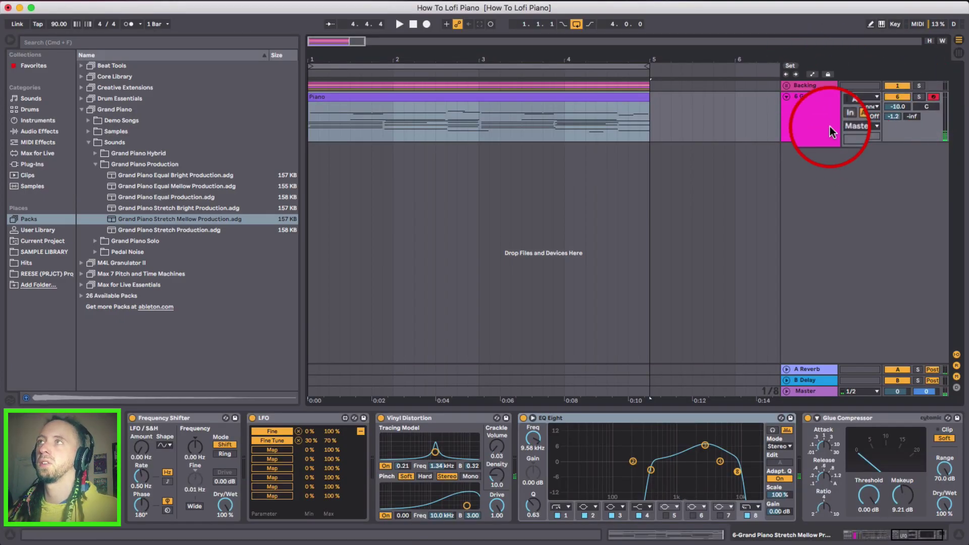
Unfold the Backing group, inspect its Operator and raindrops tracks, and return to the Grand Piano track.
{"action": "left_click", "coordinate": [786, 85]}
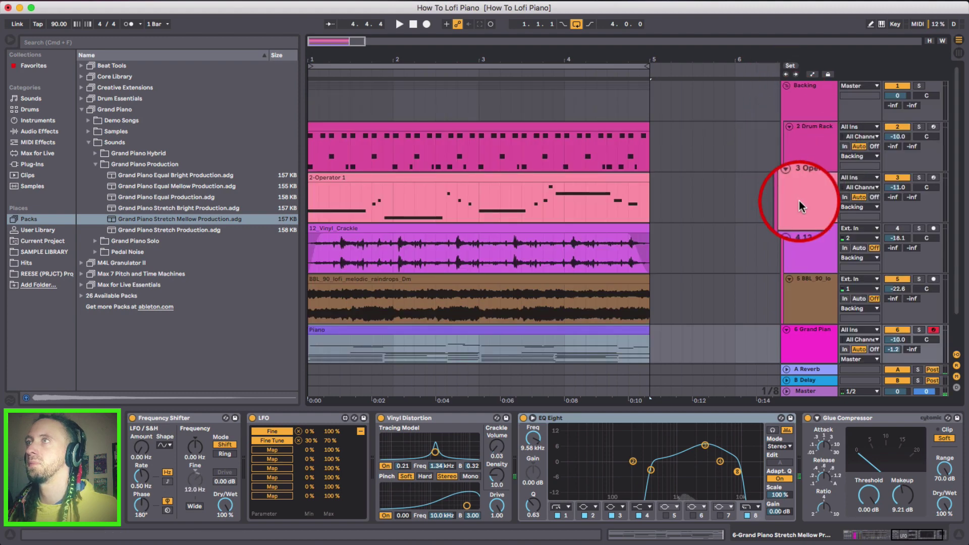
{"action": "left_click", "coordinate": [802, 206]}
{"action": "left_click", "coordinate": [809, 308]}
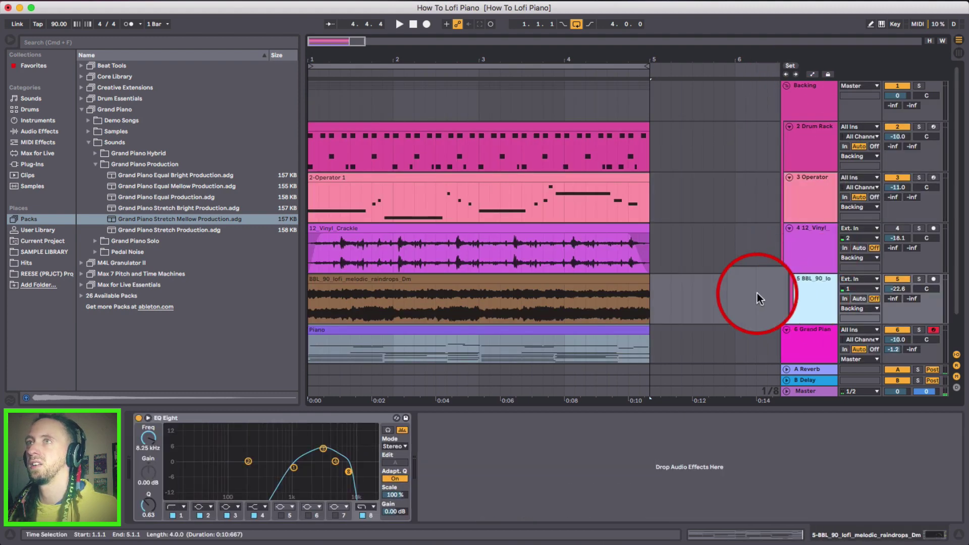
{"action": "scroll", "coordinate": [757, 298], "scroll_direction": "down", "scroll_amount": 3}
{"action": "left_click", "coordinate": [799, 309]}
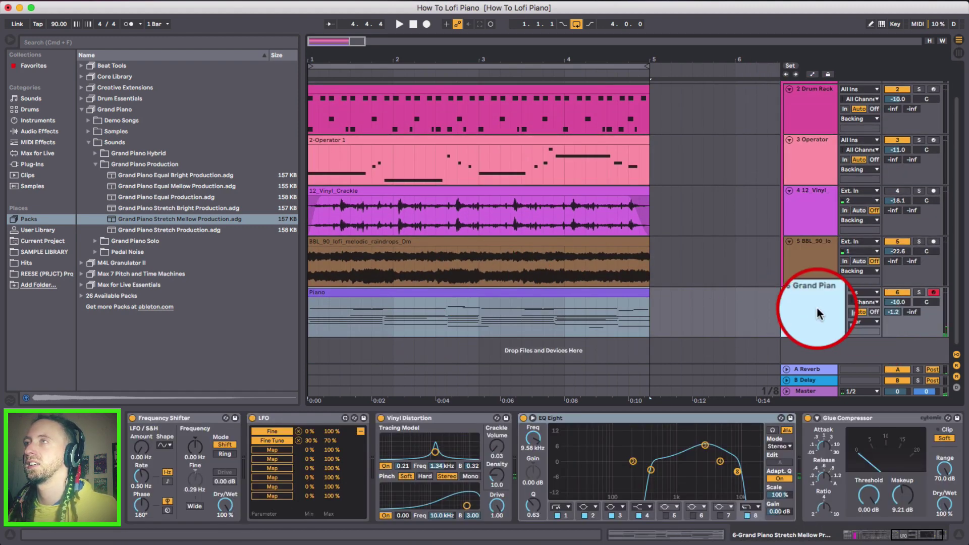
Play the lo-fi piano together with the backing tracks, folding the Backing group during playback.
{"action": "key", "text": "space"}
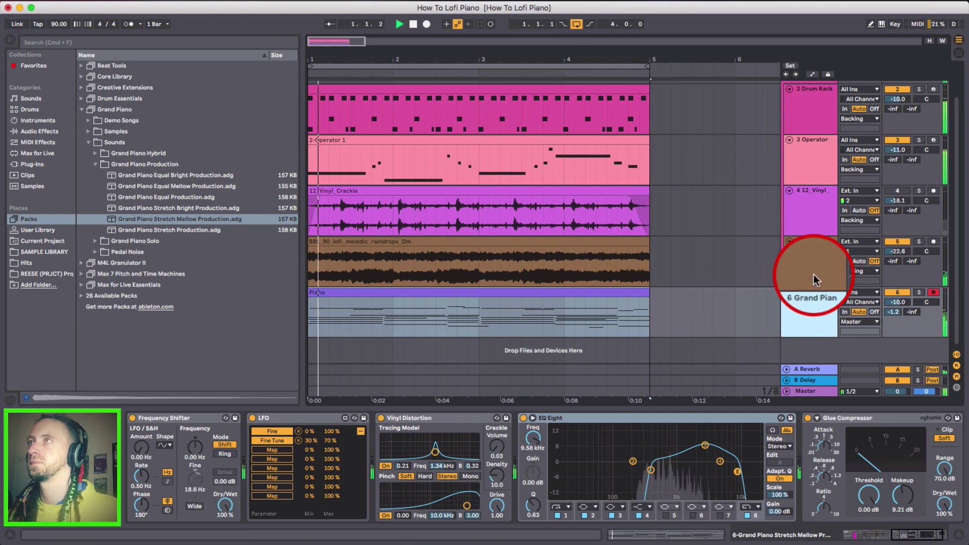
{"action": "scroll", "coordinate": [795, 192], "scroll_direction": "up", "scroll_amount": 3}
{"action": "left_click", "coordinate": [786, 84]}
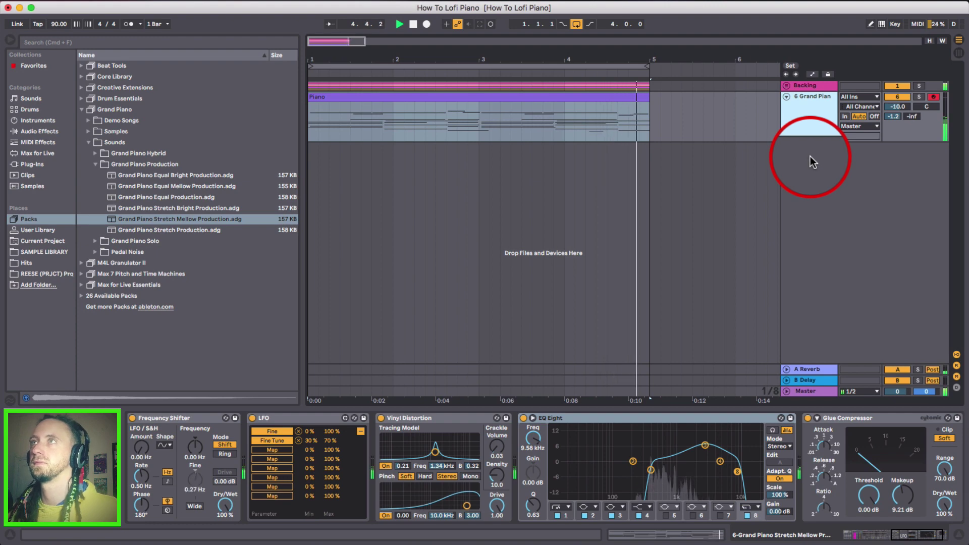
{"action": "key", "text": "space"}
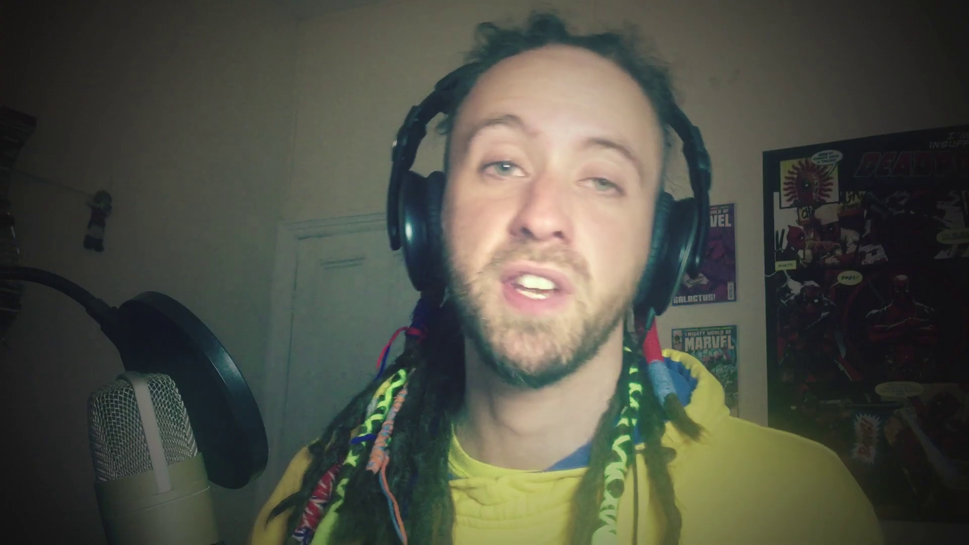